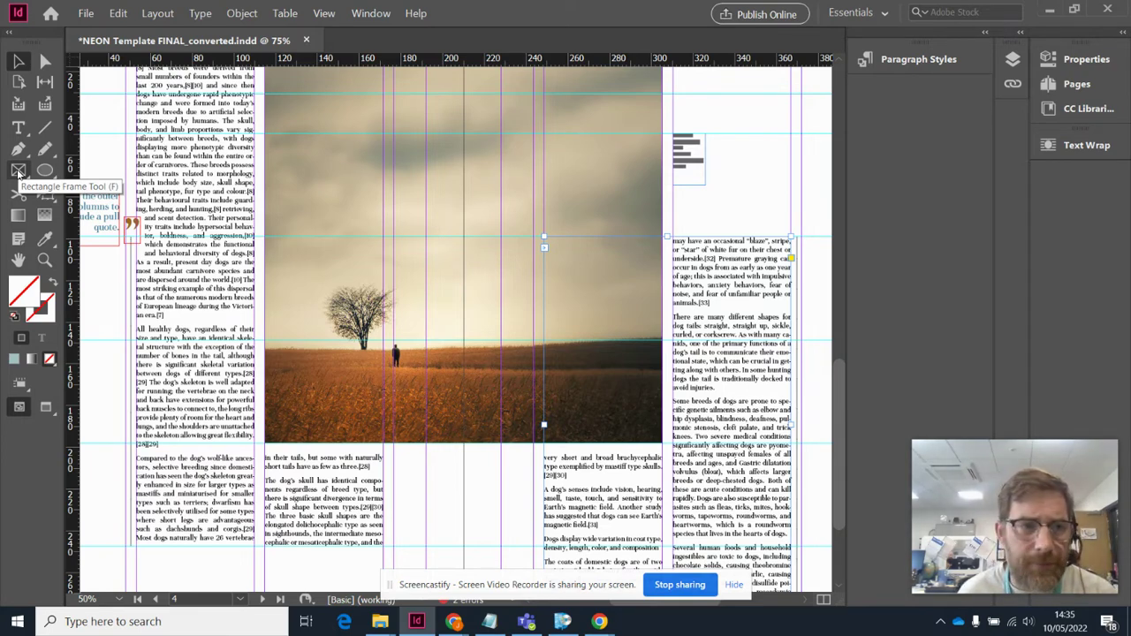
# Draw a new rectangle image frame above the right-hand text column.
pyautogui.click(18, 170)
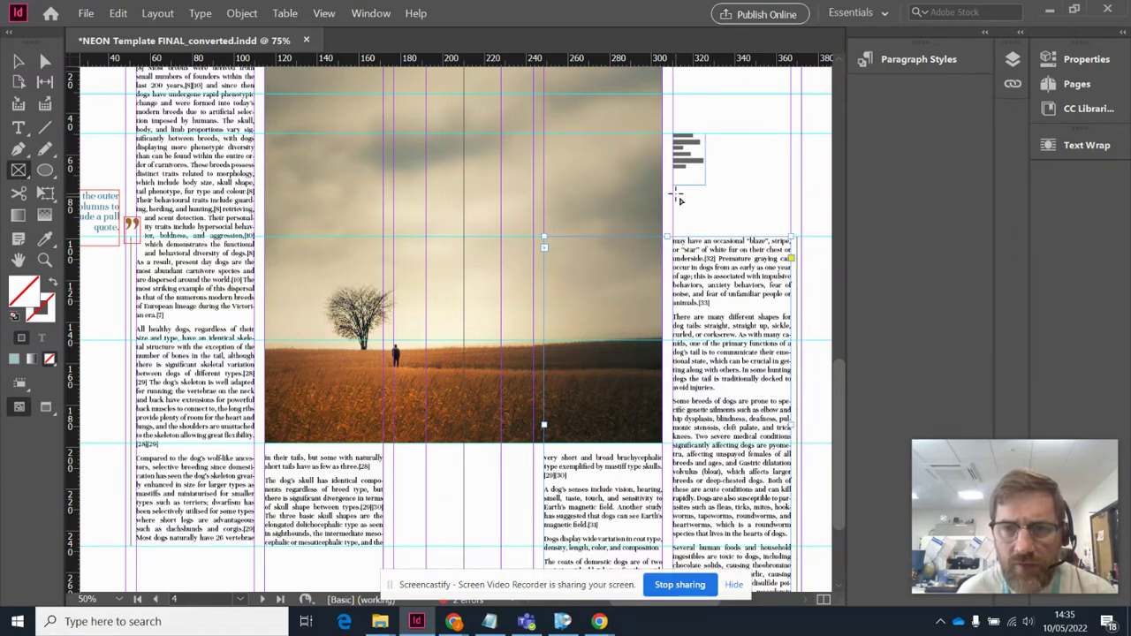
pyautogui.moveTo(675, 194); pyautogui.dragTo(829, 423)
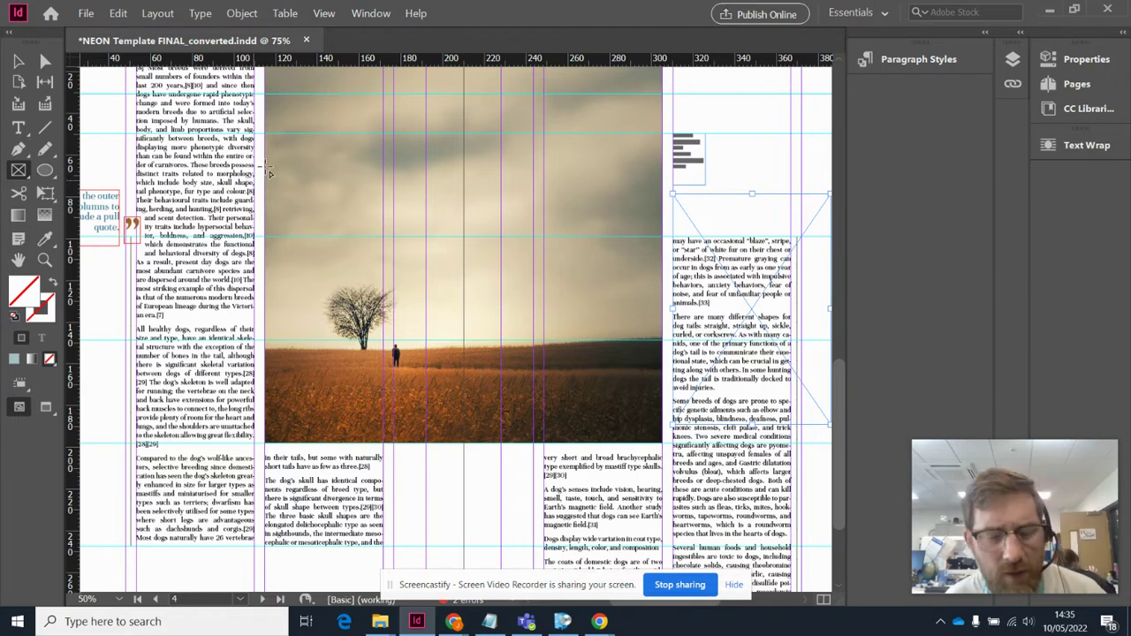
# Place the alvan-nee unsplash JPG into the new frame with File > Place.
pyautogui.click(85, 12)
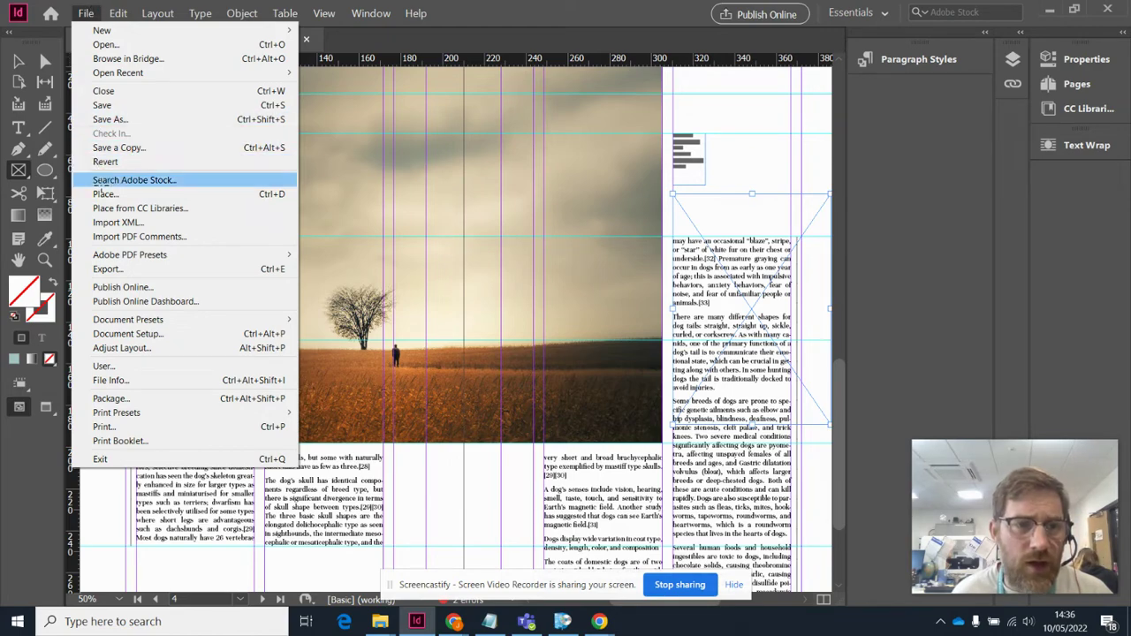
pyautogui.click(105, 194)
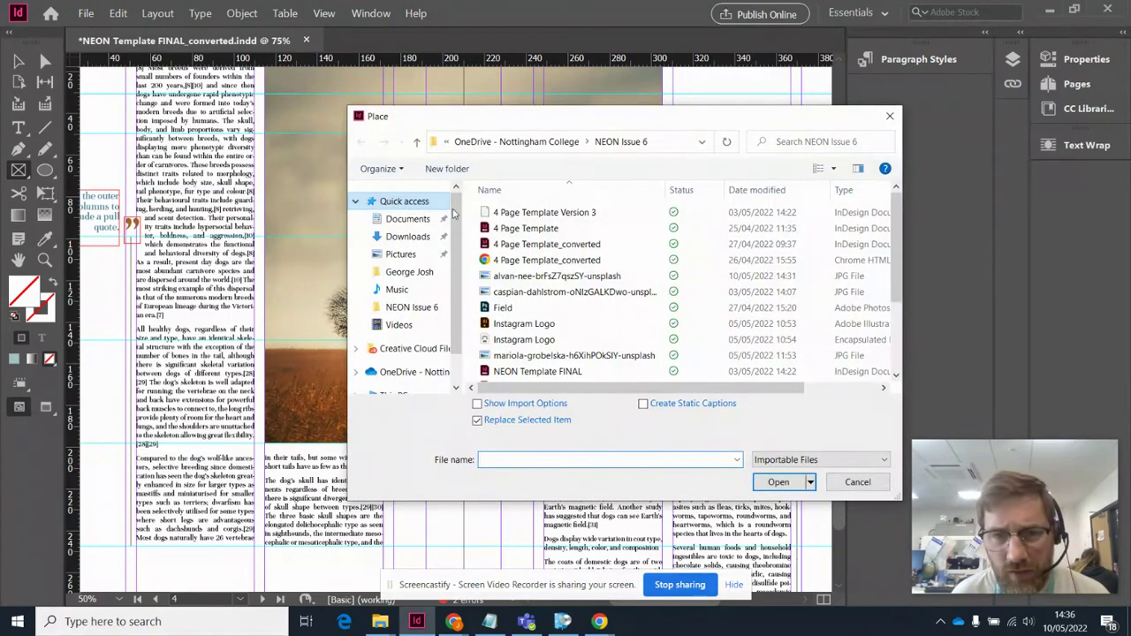
pyautogui.doubleClick(752, 277)
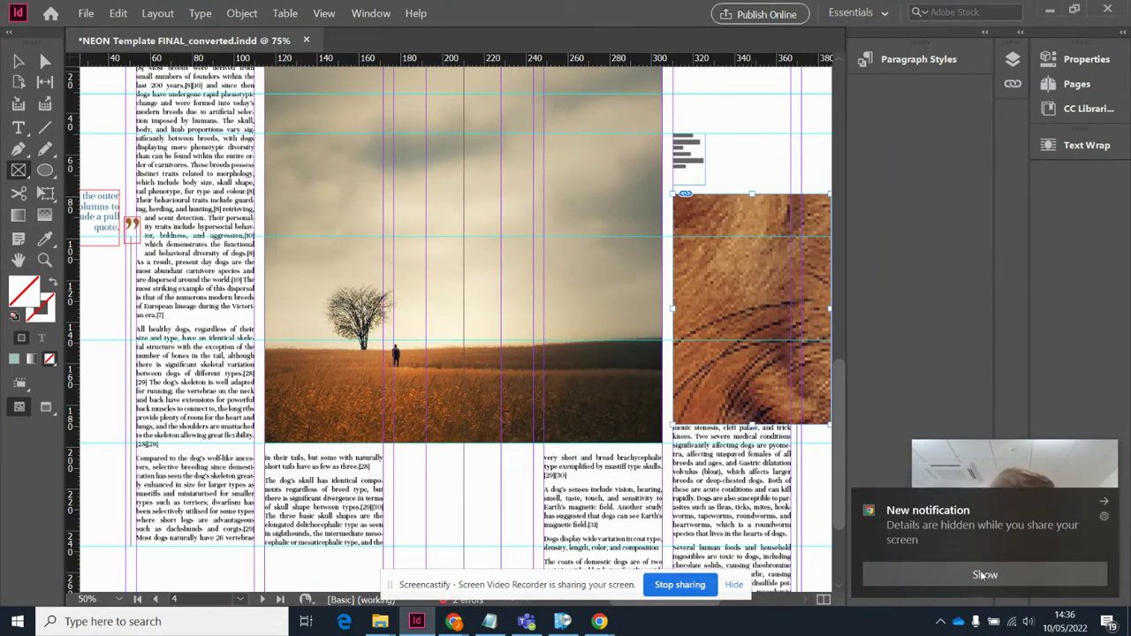
# Expand and collapse the Paragraph Styles panel, then narrow the side dock.
pyautogui.click(1104, 502)
pyautogui.click(1111, 453)
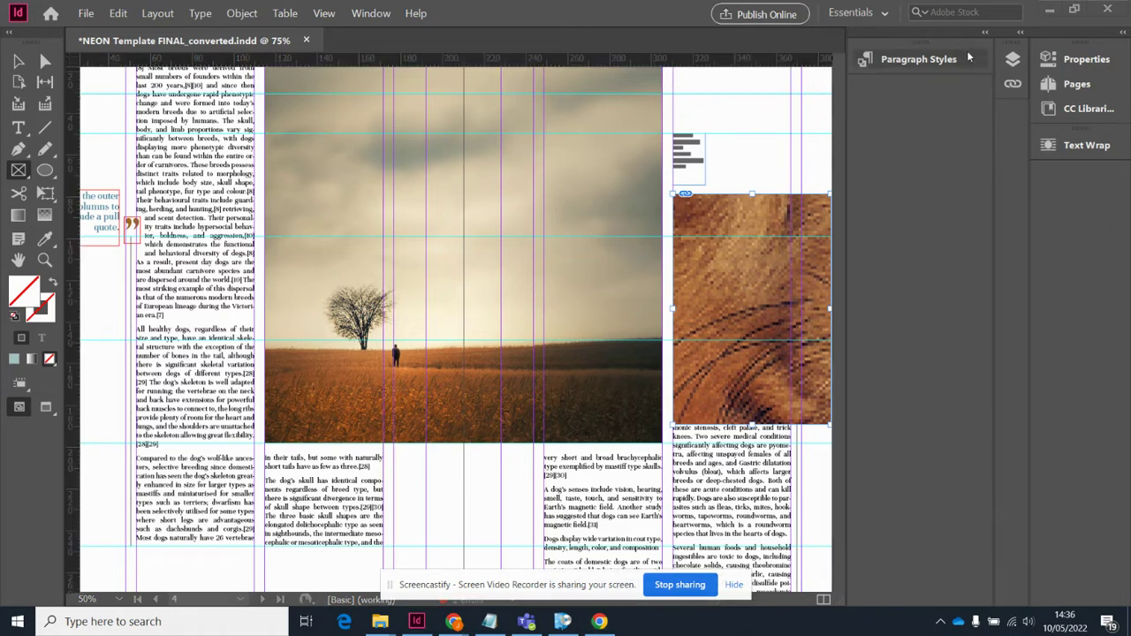
pyautogui.click(986, 33)
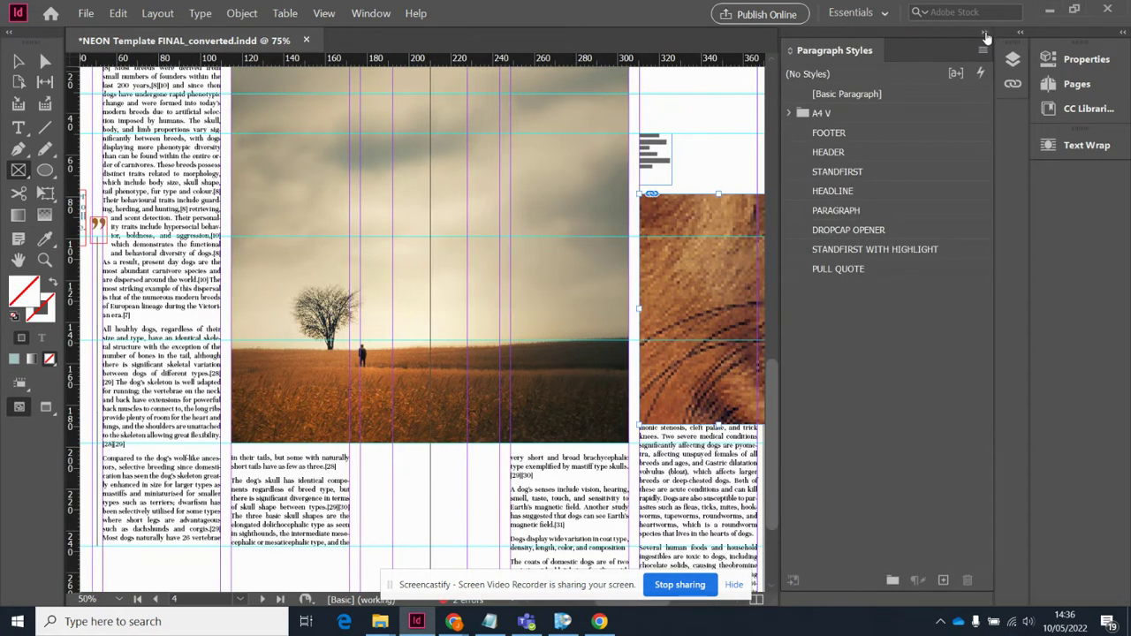
pyautogui.click(986, 35)
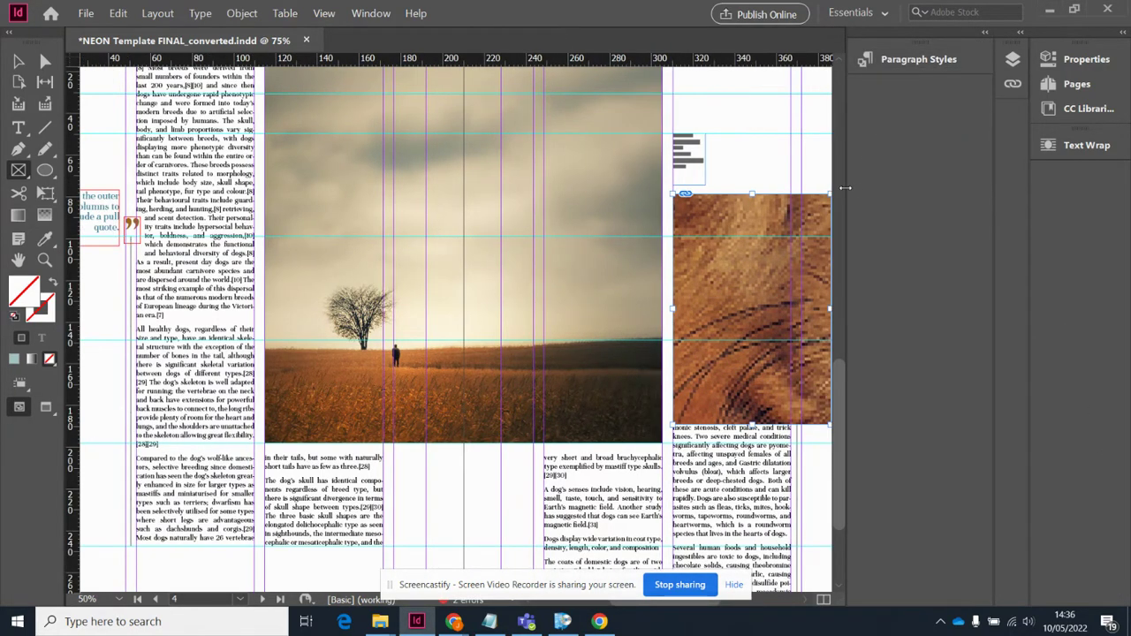
pyautogui.moveTo(848, 187); pyautogui.dragTo(980, 188)
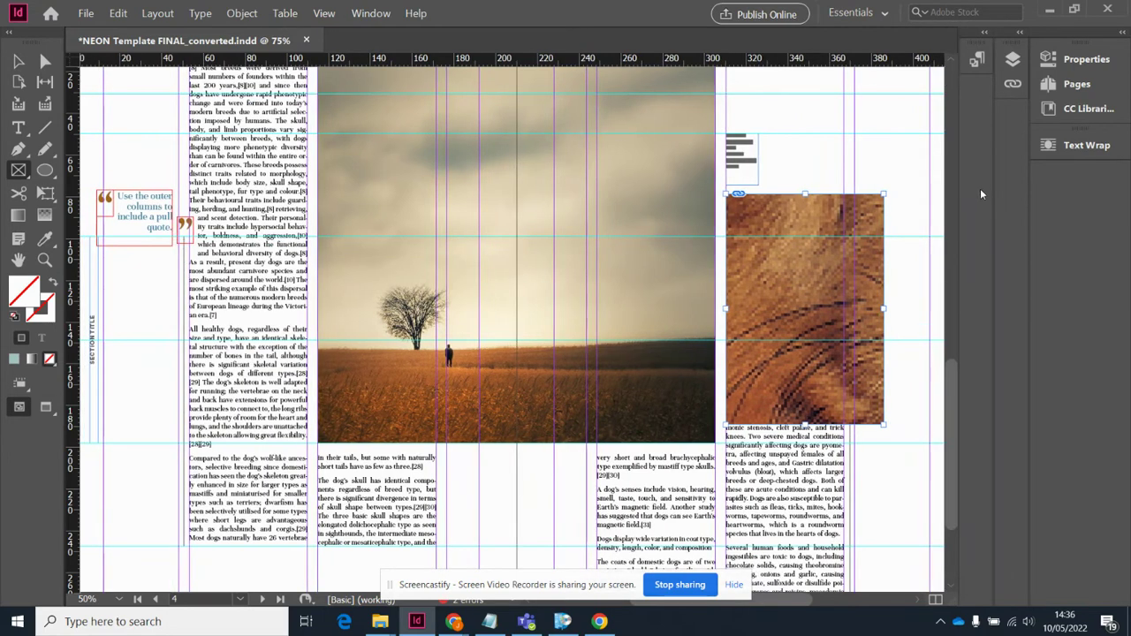
# Fill the image frame proportionally so the corgi photo shows.
pyautogui.click(19, 60)
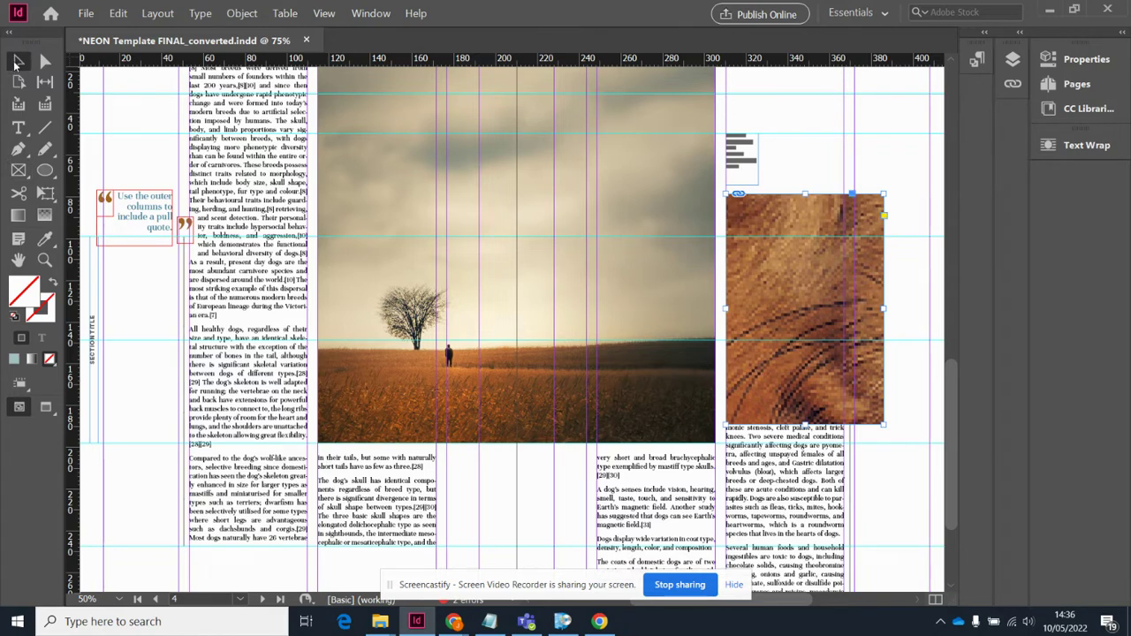
pyautogui.rightClick(815, 279)
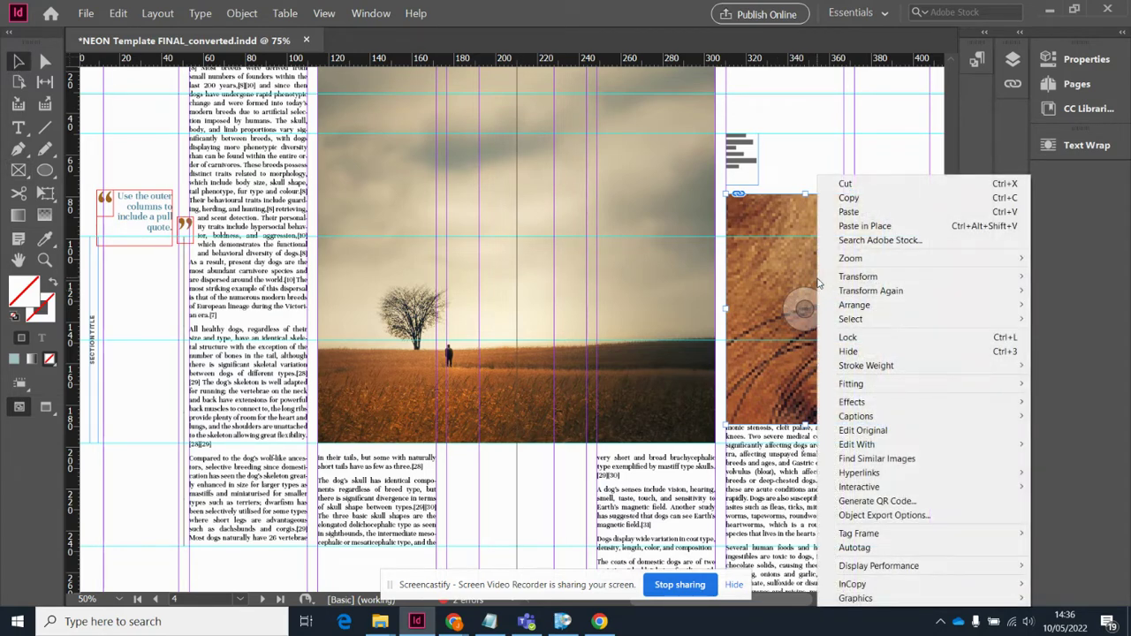
pyautogui.moveTo(876, 387)
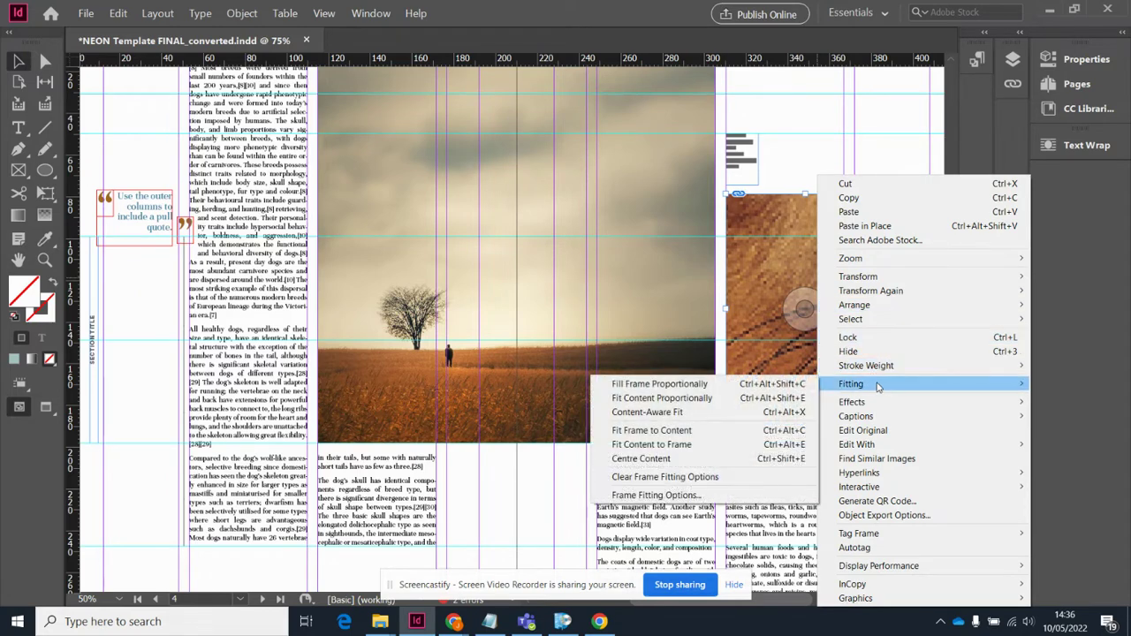
pyautogui.click(804, 387)
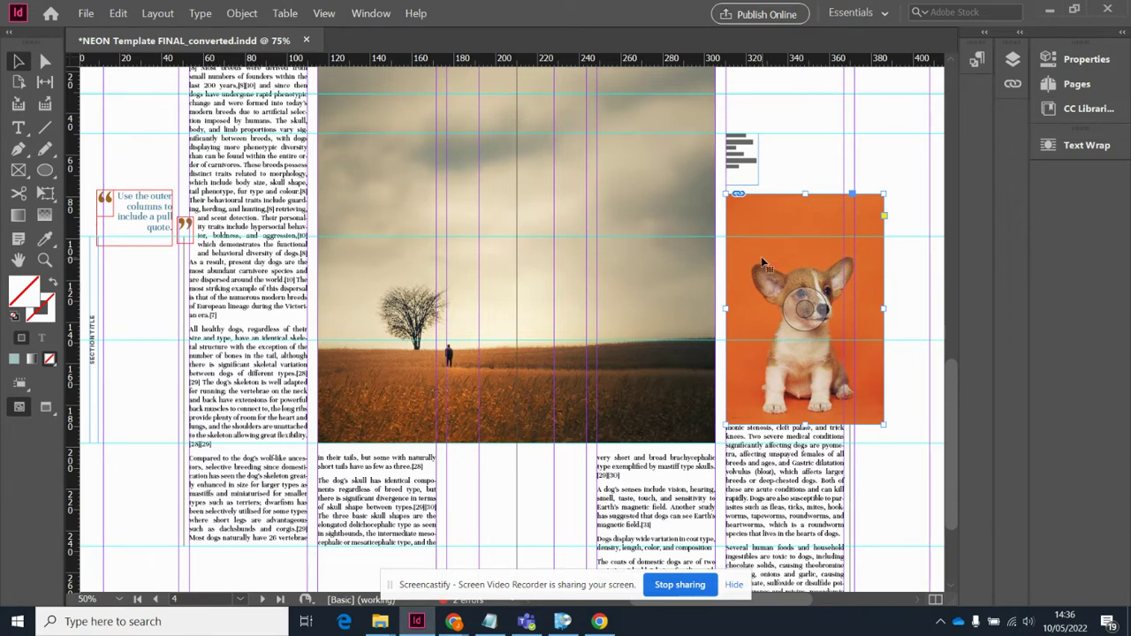
# Move the corgi frame lower, and make it narrower and shorter.
pyautogui.moveTo(763, 262); pyautogui.dragTo(762, 300)
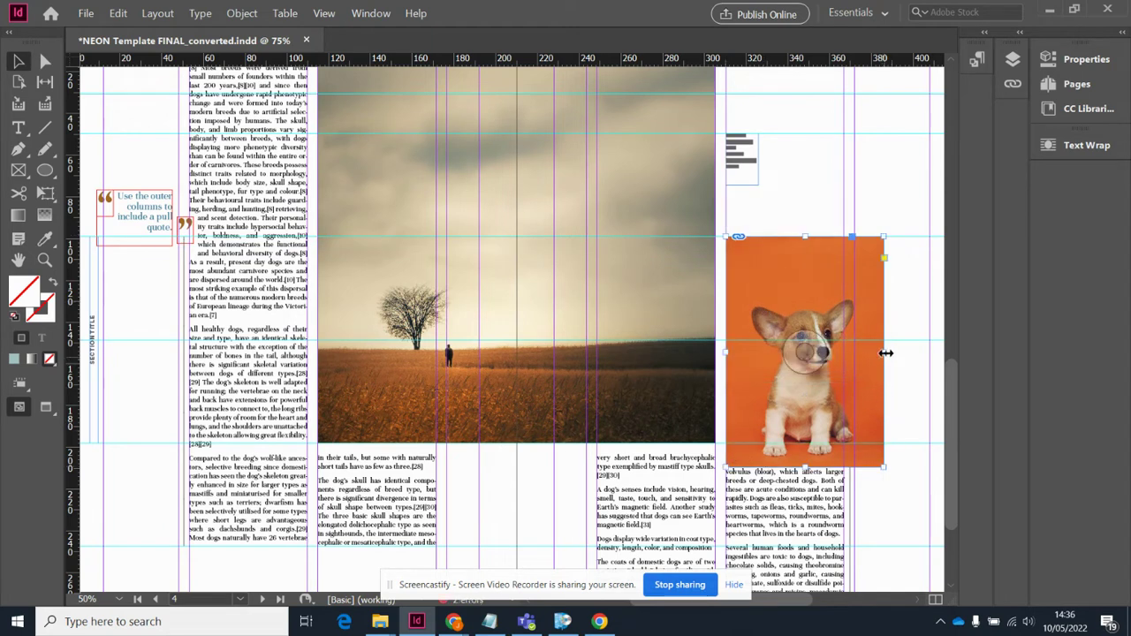
pyautogui.moveTo(886, 353); pyautogui.dragTo(844, 363)
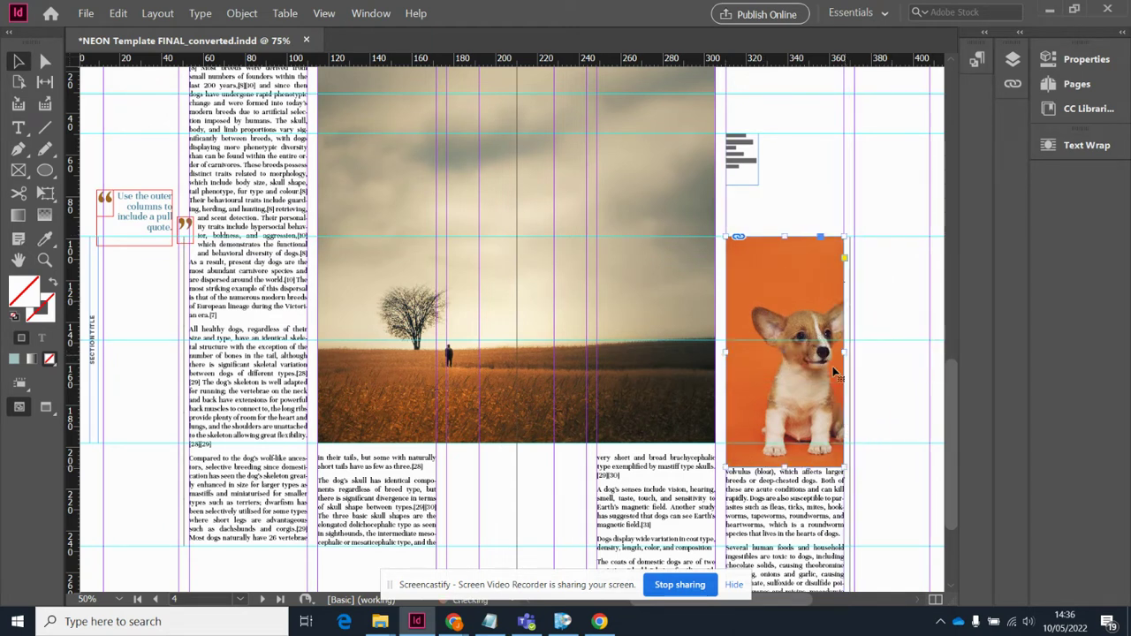
pyautogui.moveTo(785, 466); pyautogui.dragTo(785, 442)
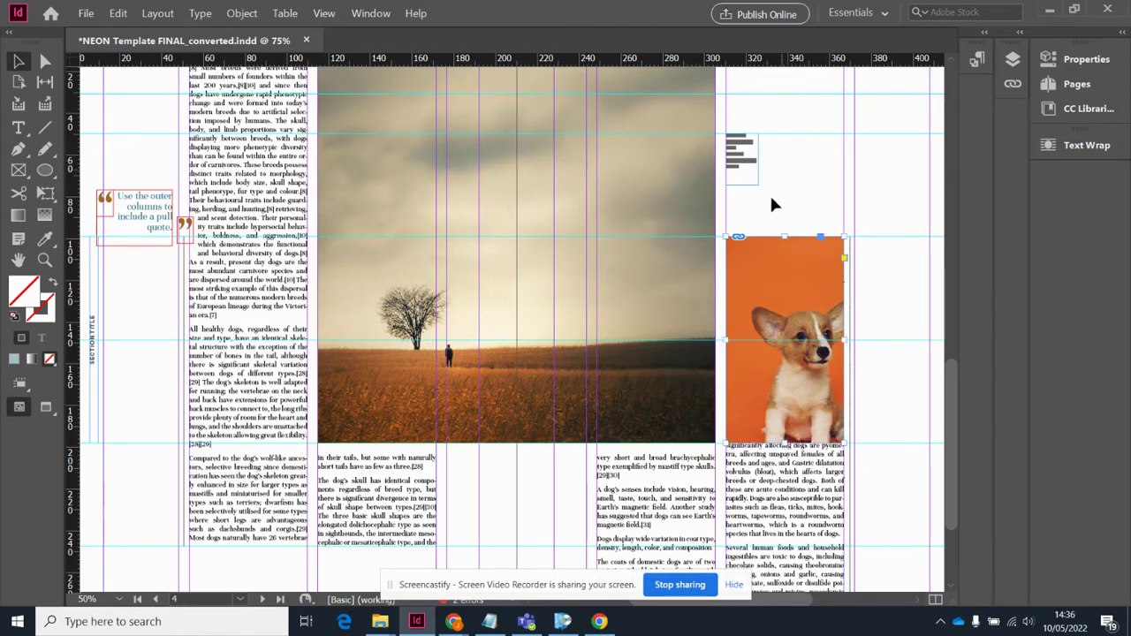
pyautogui.scroll(-2, 762, 202)
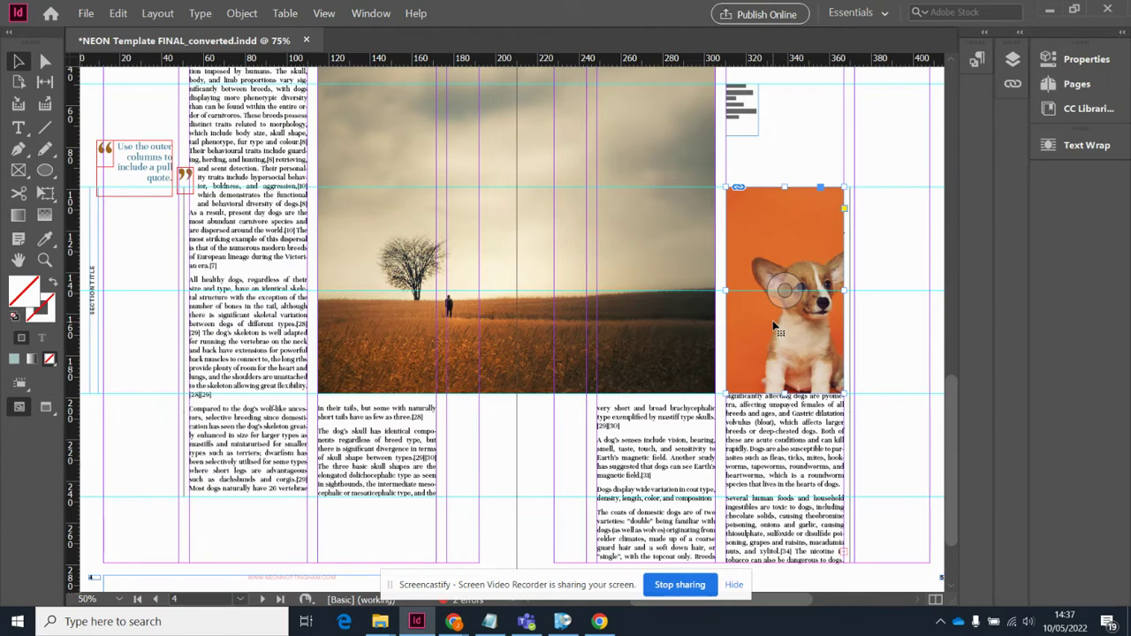
# Refill the resized corgi frame proportionally and reselect it.
pyautogui.rightClick(775, 327)
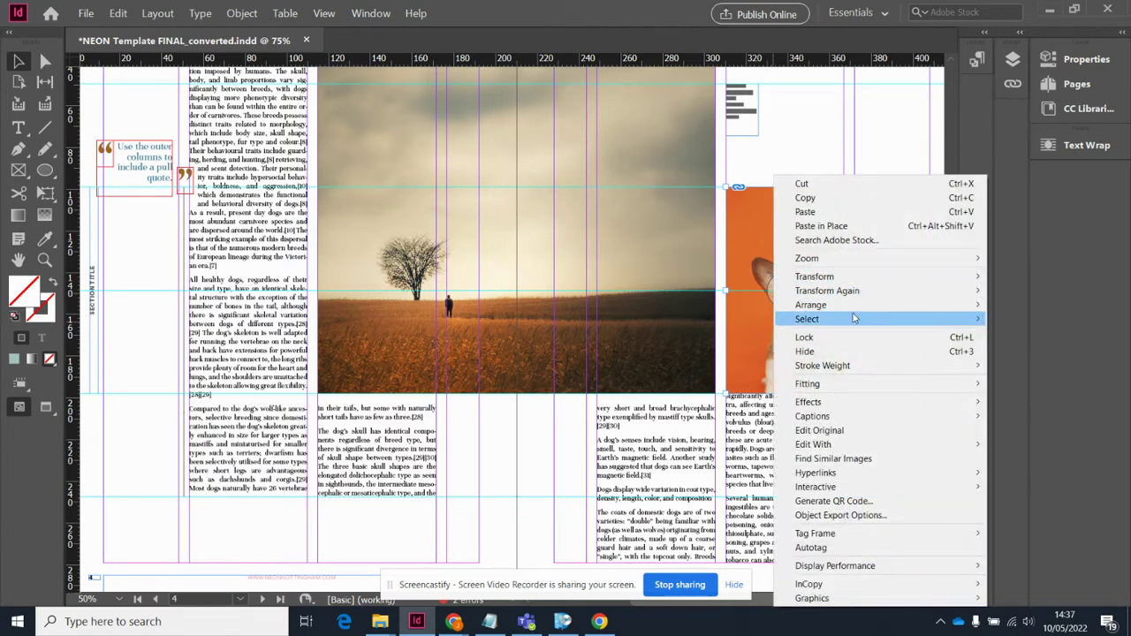
pyautogui.moveTo(857, 387)
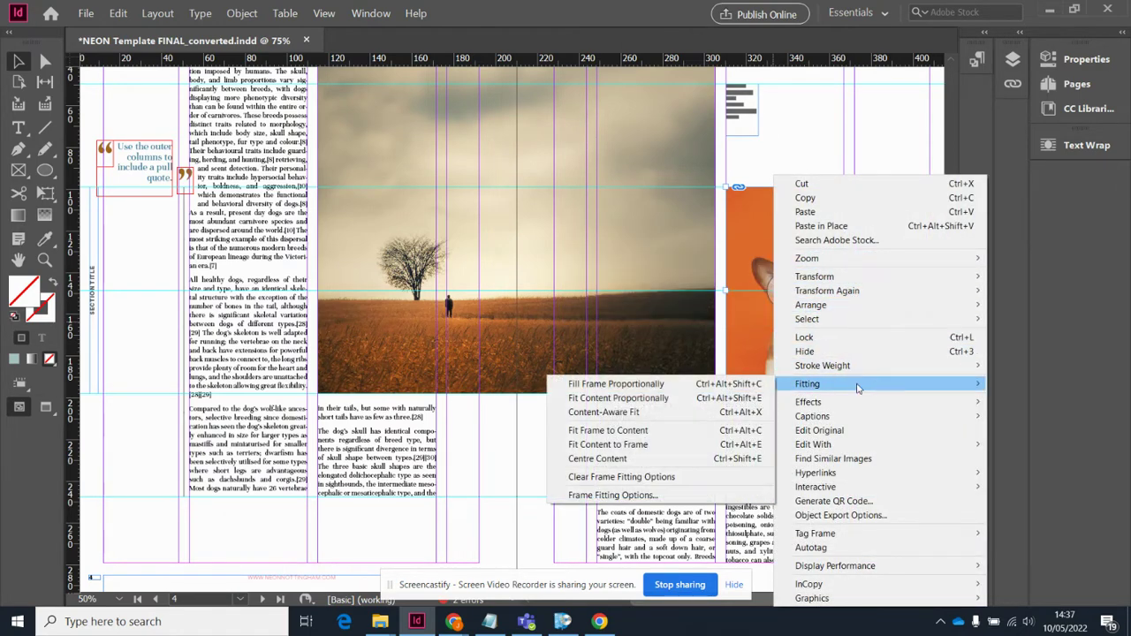
pyautogui.click(676, 386)
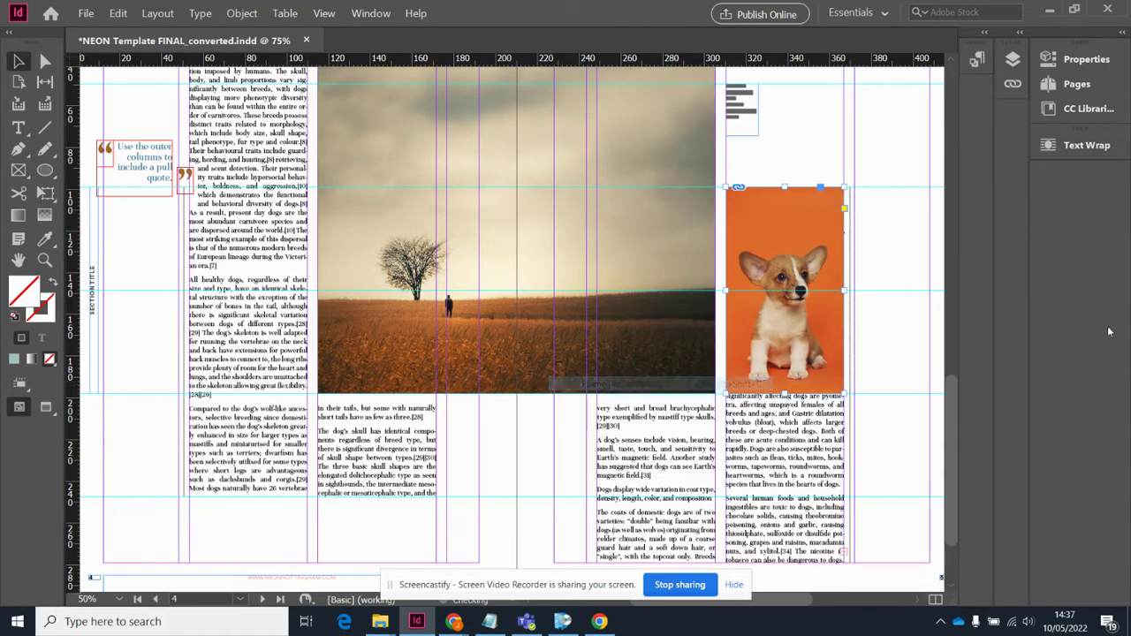
pyautogui.click(889, 278)
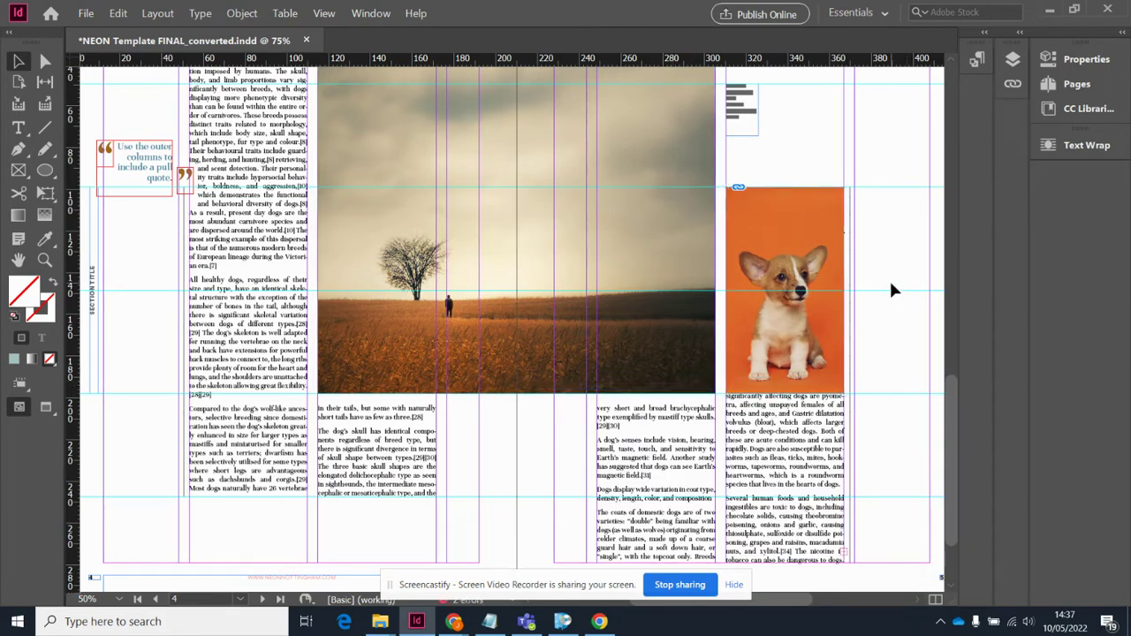
pyautogui.click(765, 285)
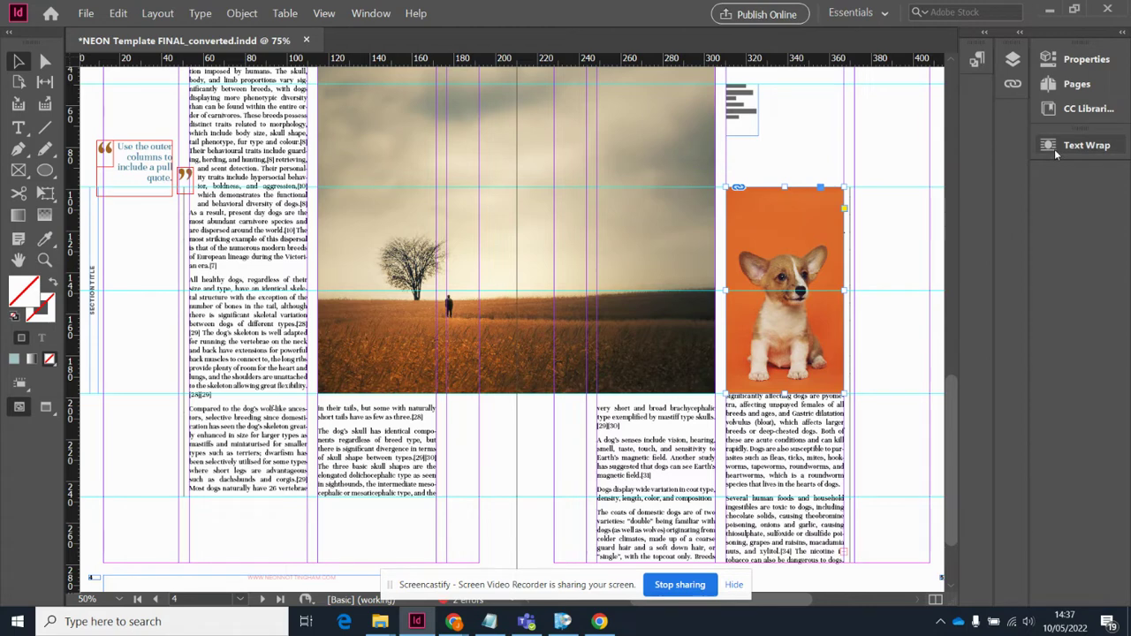
# Wrap text around the corgi frame's bounding box at 5 mm offsets, then preview full-screen.
pyautogui.click(371, 13)
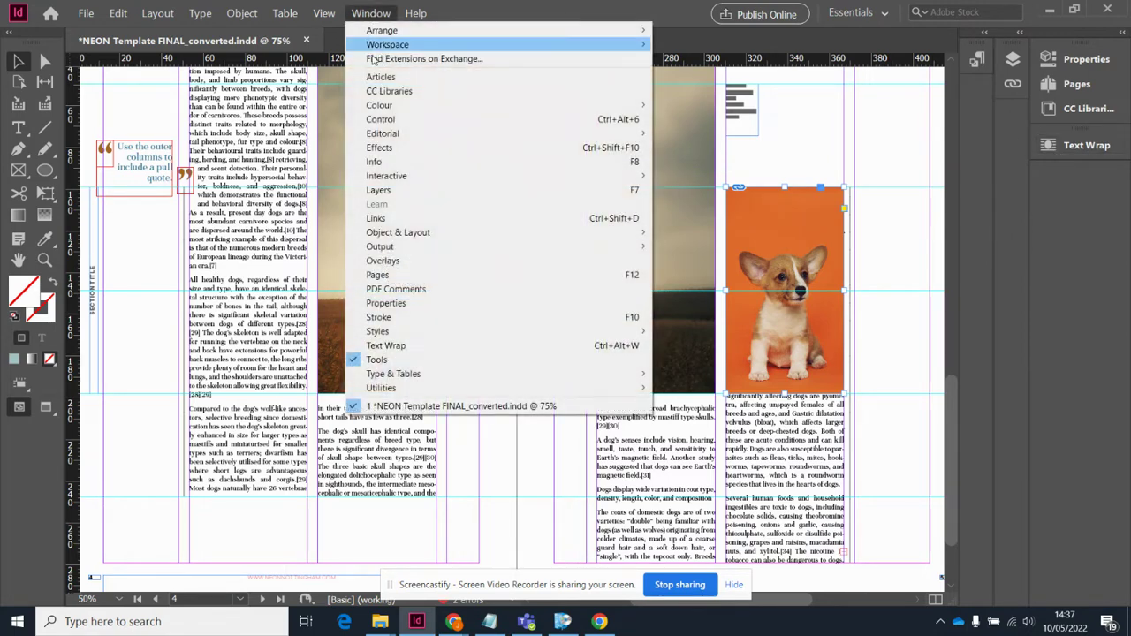
pyautogui.click(1082, 146)
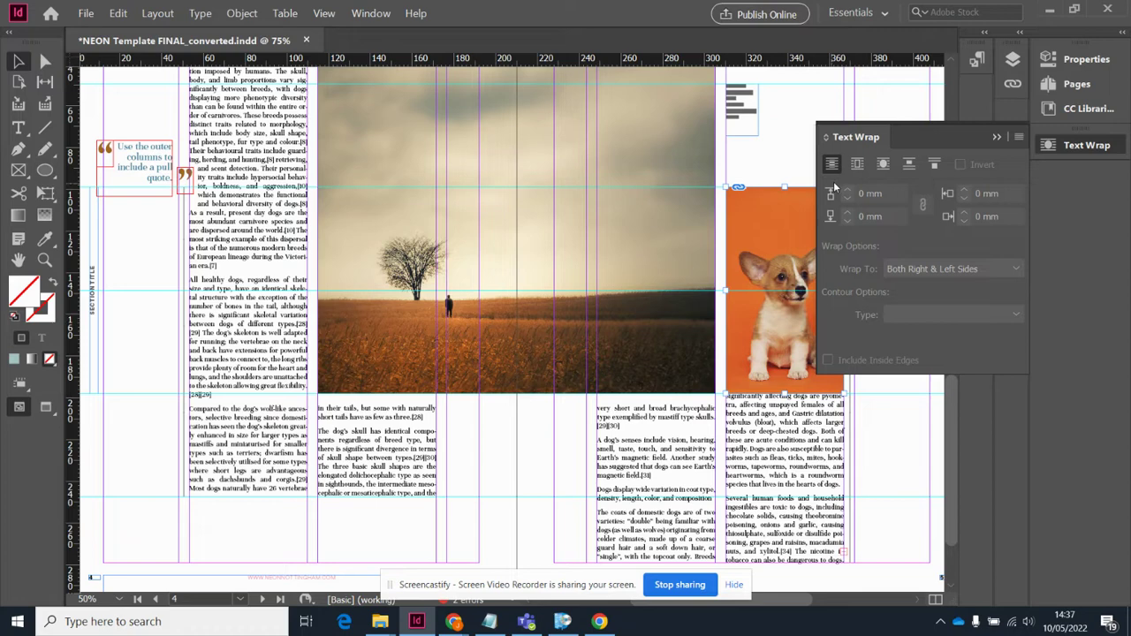
pyautogui.click(857, 168)
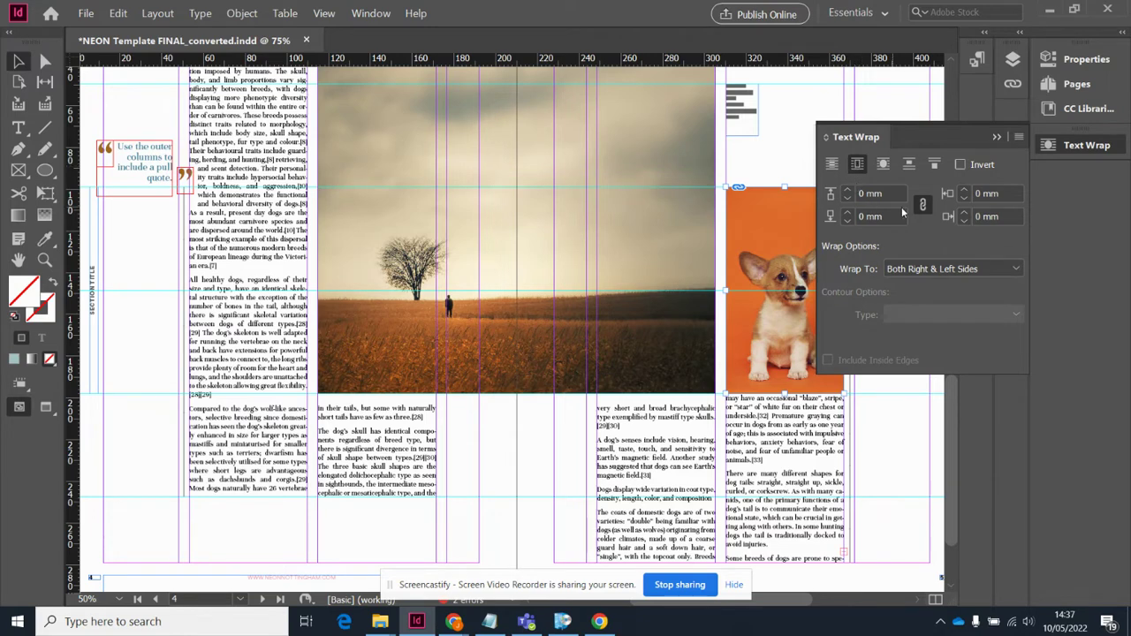
pyautogui.click(847, 192)
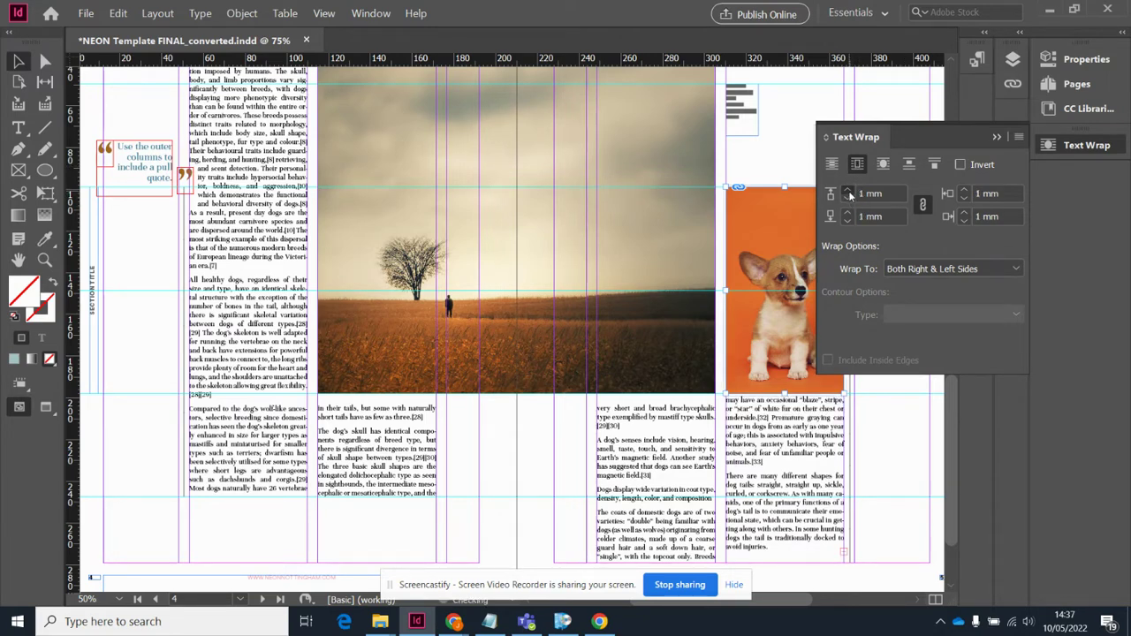
pyautogui.click(848, 193)
pyautogui.click(847, 193)
pyautogui.click(848, 193)
pyautogui.click(848, 193)
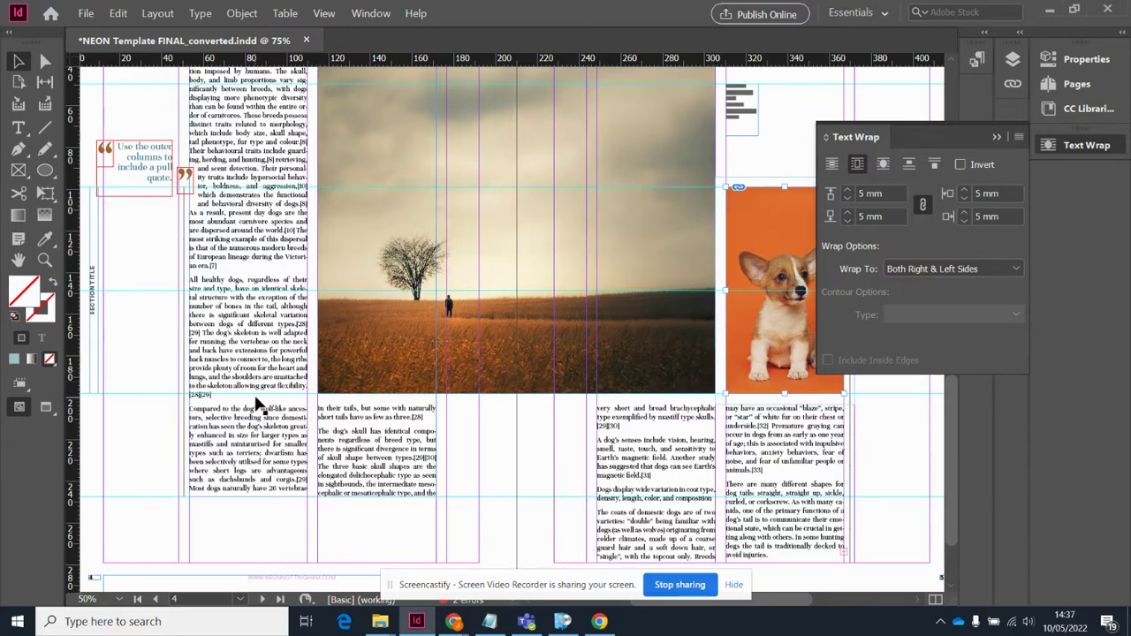
pyautogui.click(996, 137)
pyautogui.hotkey('shift', 'w')
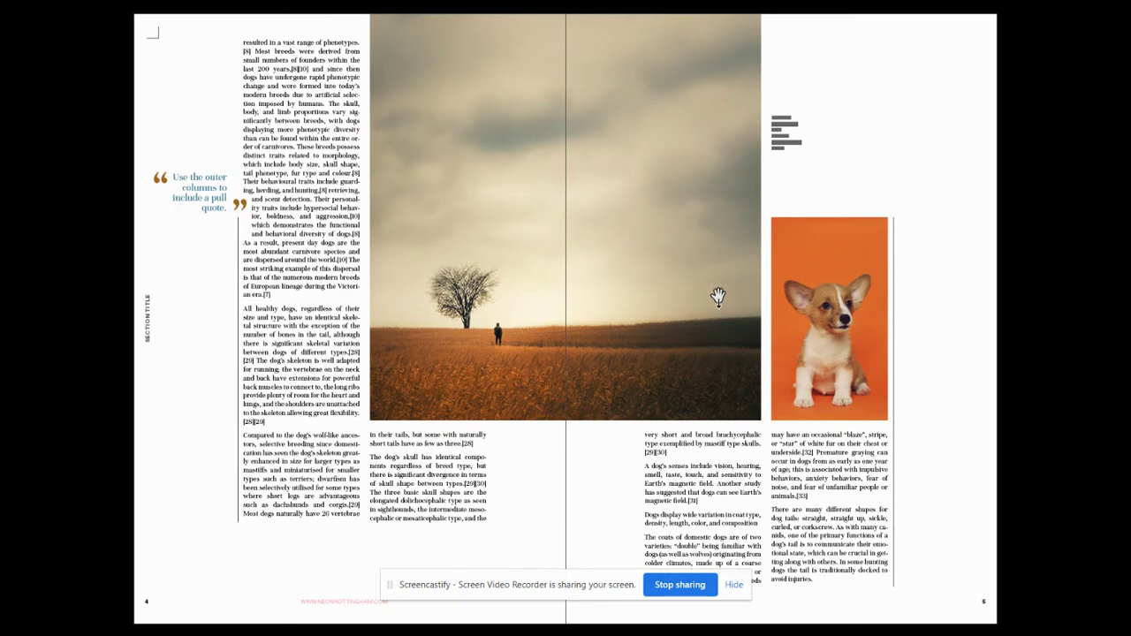
# Zoom out to the whole spread and move the landscape photo onto the left page.
pyautogui.press('Escape')
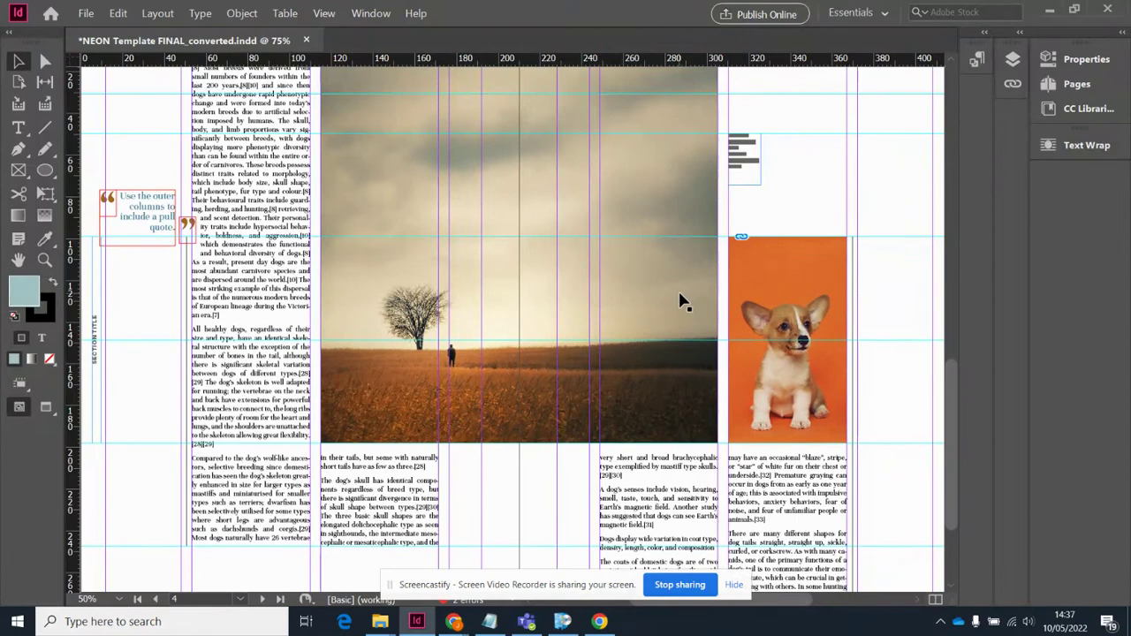
pyautogui.hotkey('ctrl', '-')
pyautogui.hotkey('ctrl', '-')
pyautogui.hotkey('ctrl', '-')
pyautogui.click(525, 151)
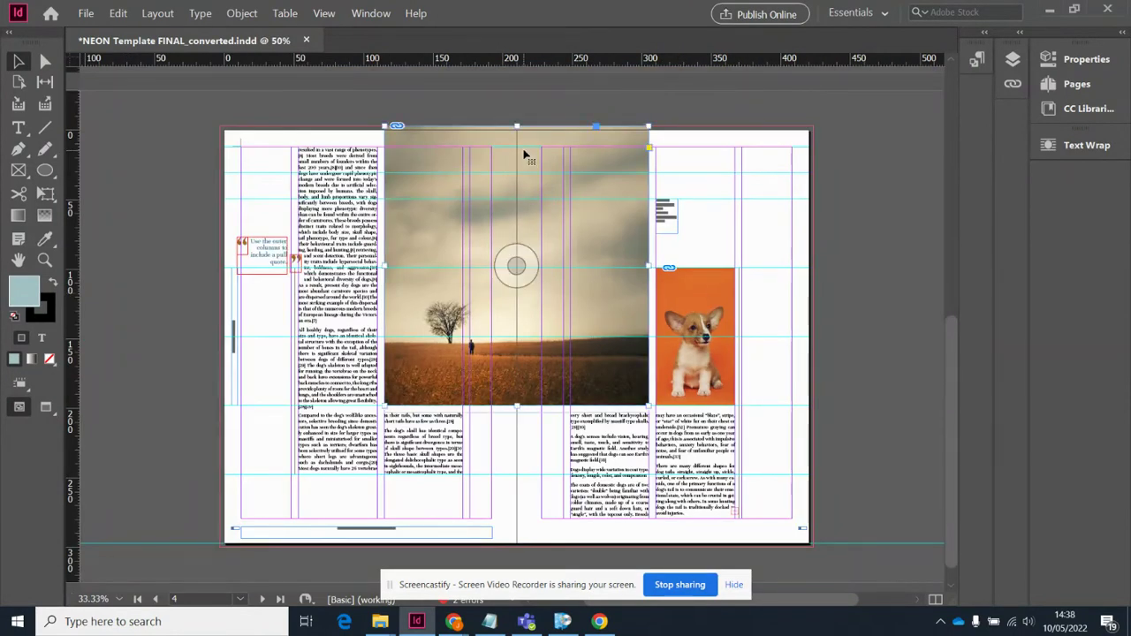
pyautogui.moveTo(522, 143); pyautogui.dragTo(361, 142)
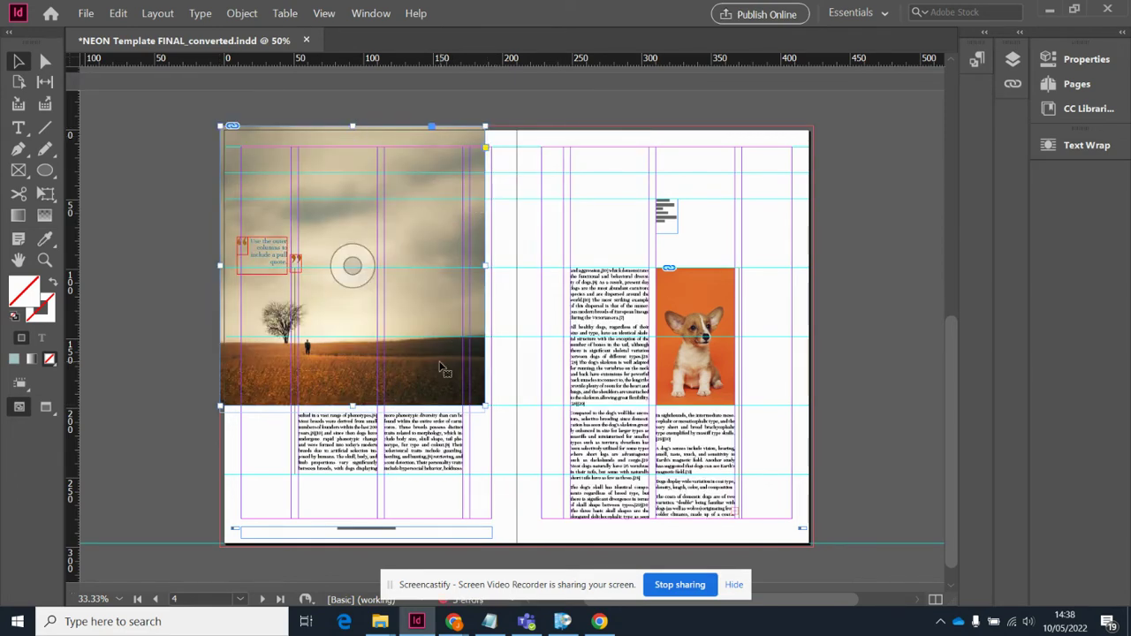
# Resize both text frames, extend right-page text to the top, and move the bar graphic to the gutter.
pyautogui.click(398, 442)
pyautogui.moveTo(380, 472); pyautogui.dragTo(380, 521)
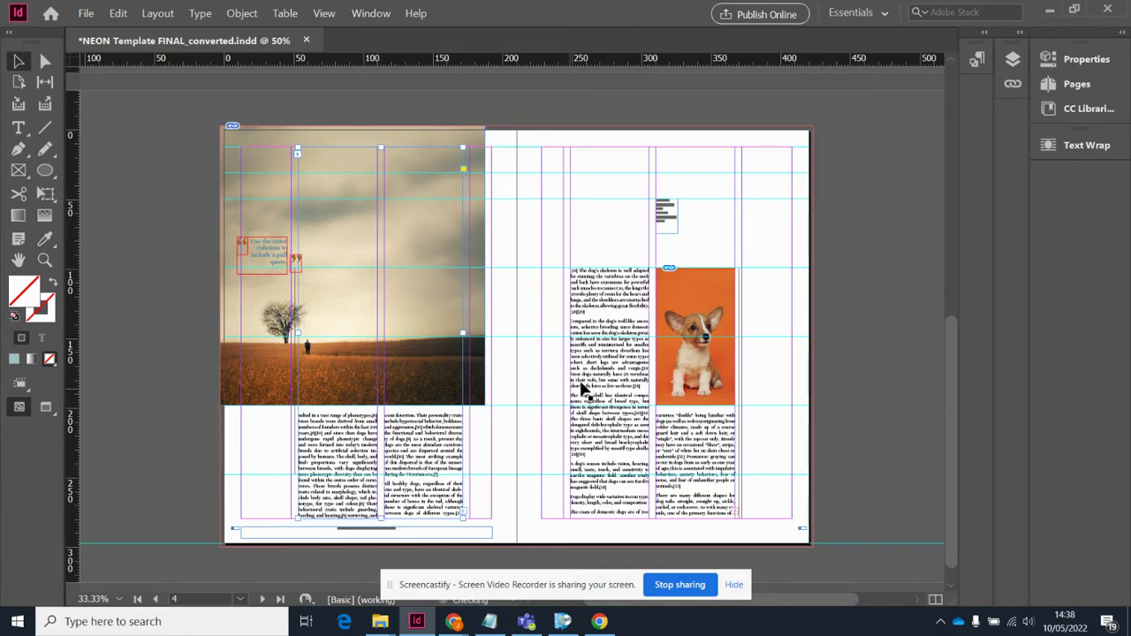
pyautogui.click(633, 274)
pyautogui.moveTo(653, 267); pyautogui.dragTo(654, 146)
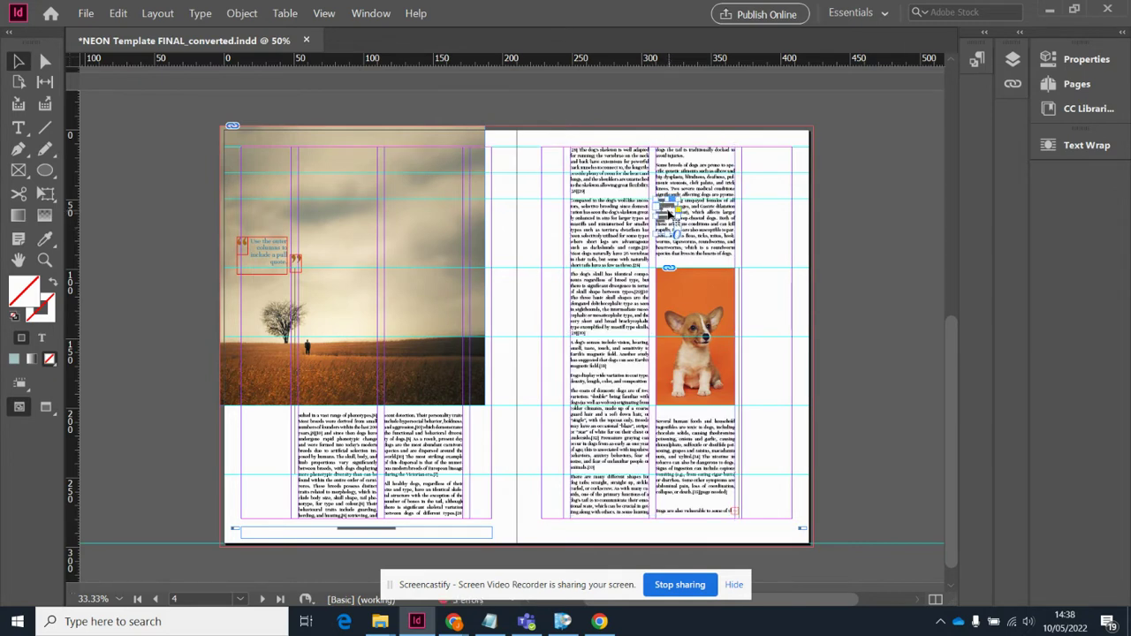
pyautogui.moveTo(496, 199); pyautogui.dragTo(504, 390)
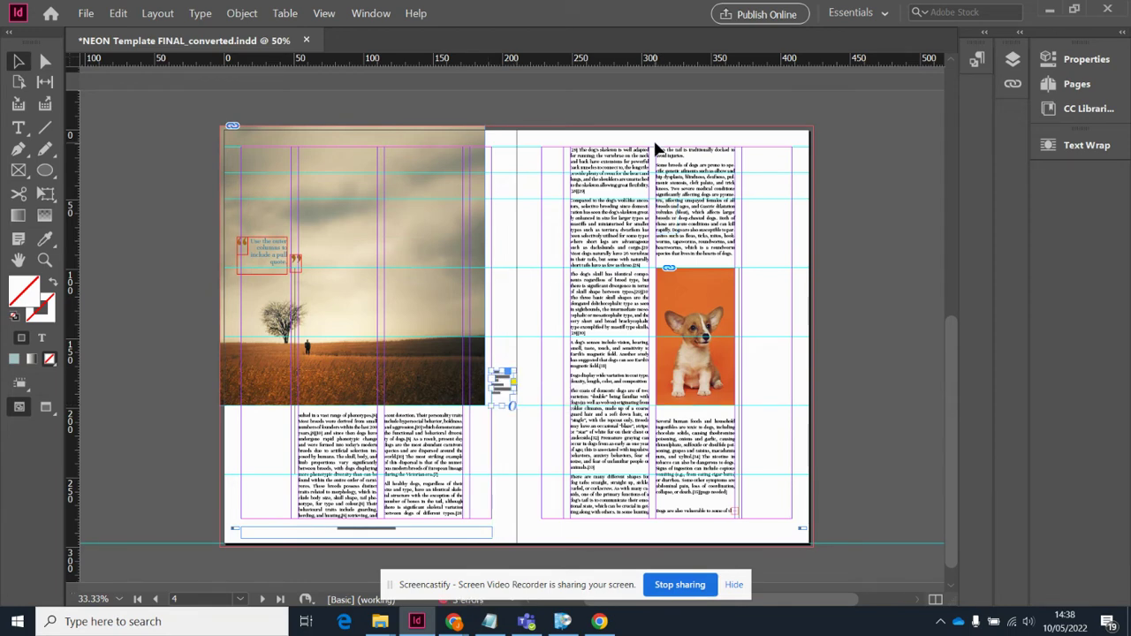
pyautogui.hotkey('shift', 'w')
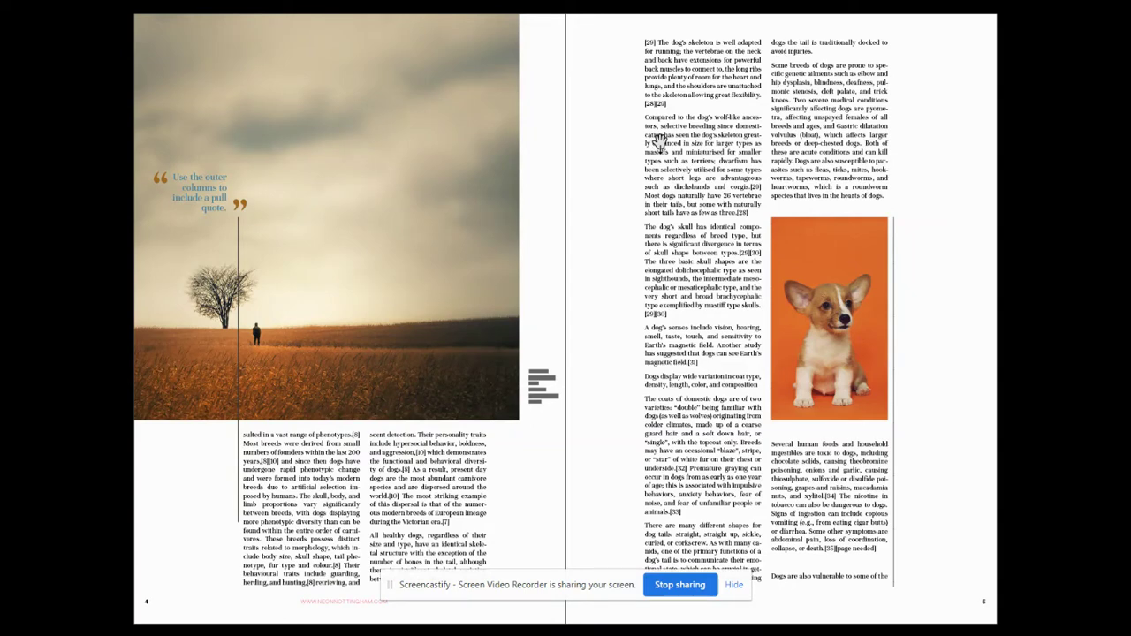
pyautogui.press('Escape')
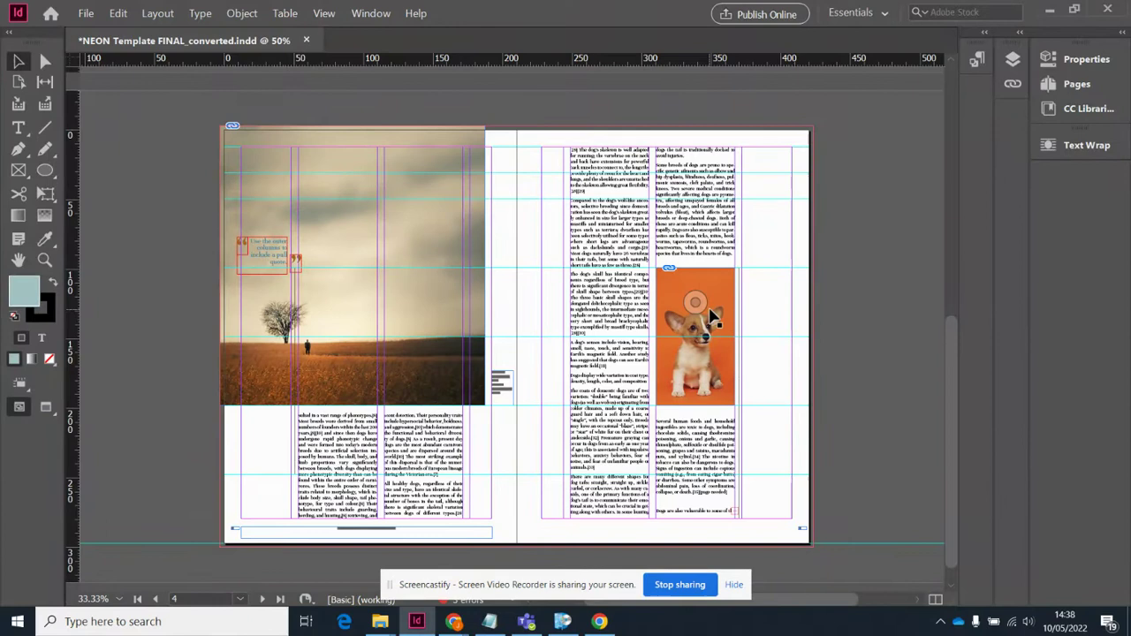
# Drag the corgi frame to straddle both right-page columns, preview full-screen, and reselect it.
pyautogui.moveTo(714, 304); pyautogui.dragTo(671, 302)
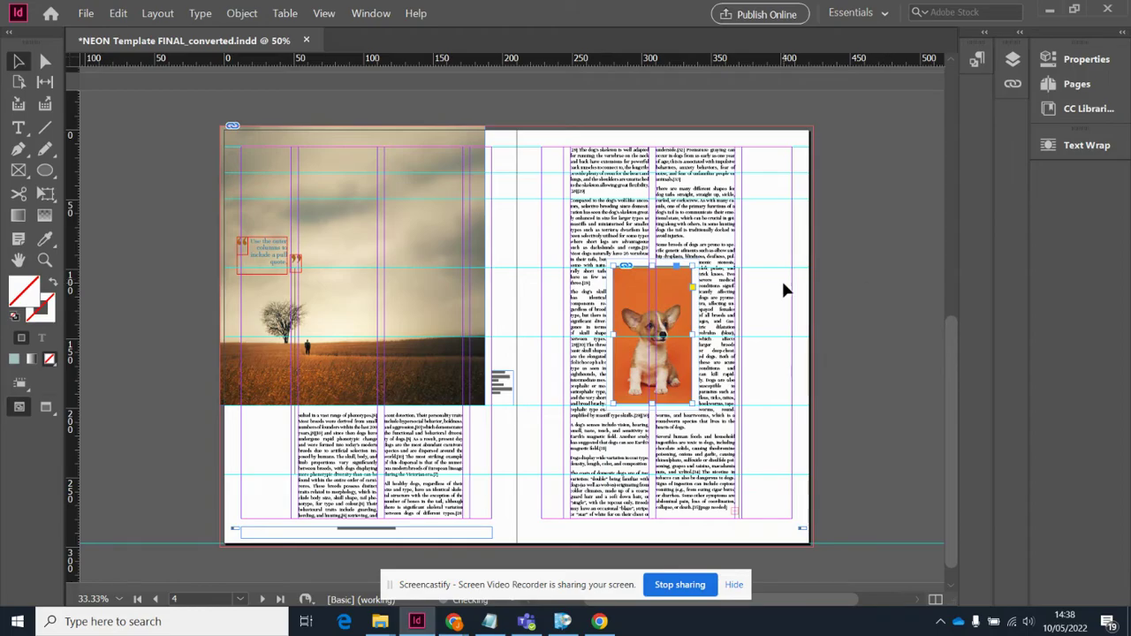
pyautogui.hotkey('shift', 'w')
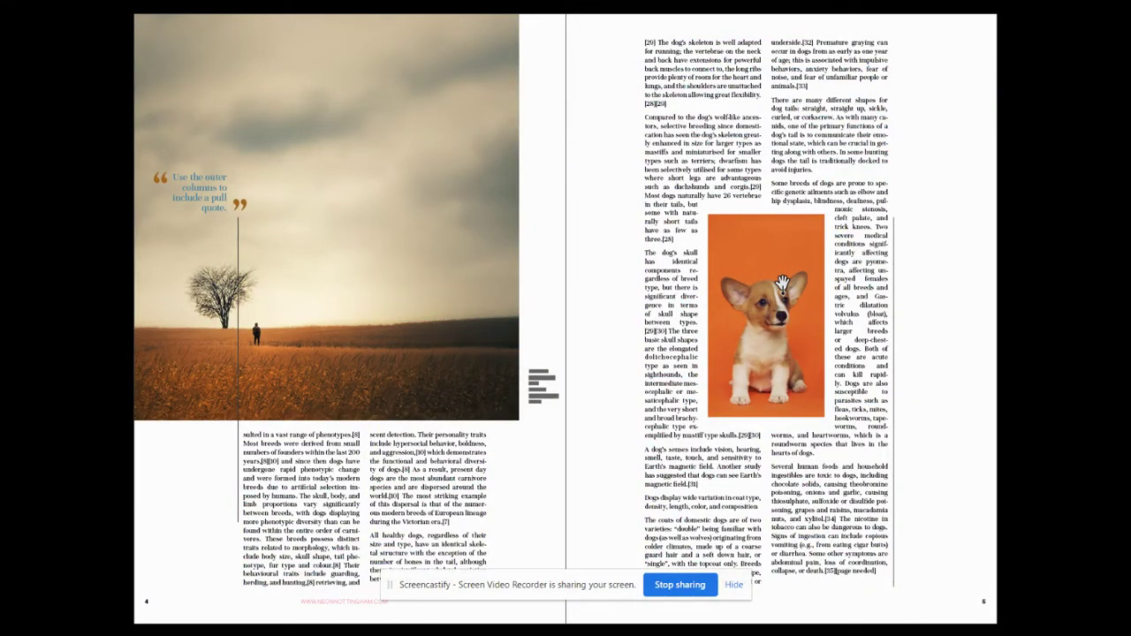
pyautogui.hotkey('shift', 'w')
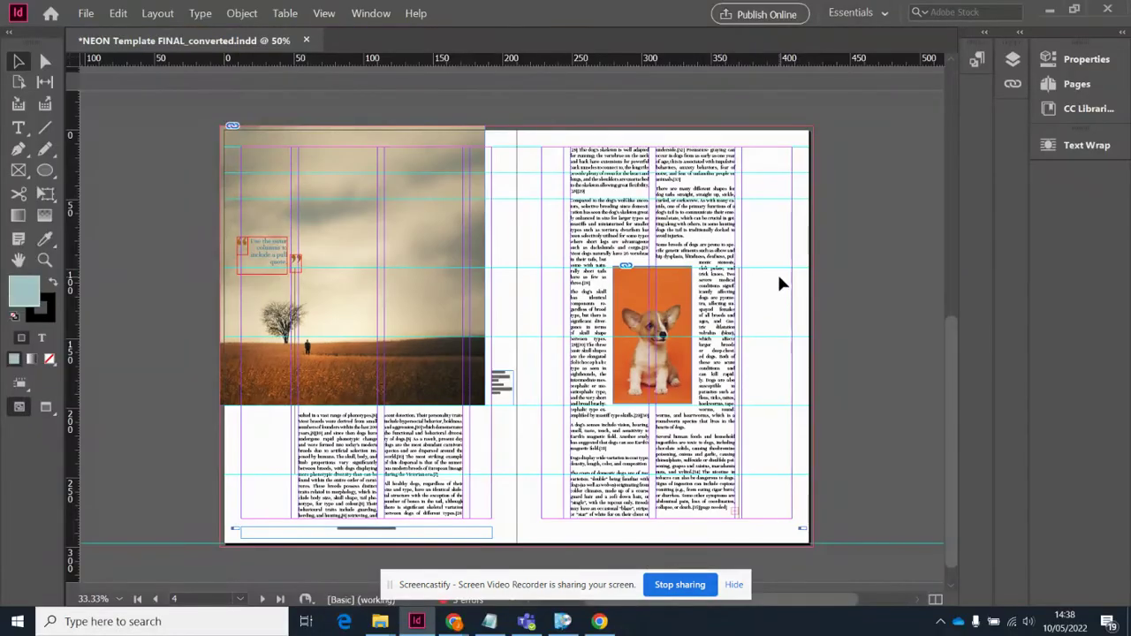
pyautogui.click(658, 288)
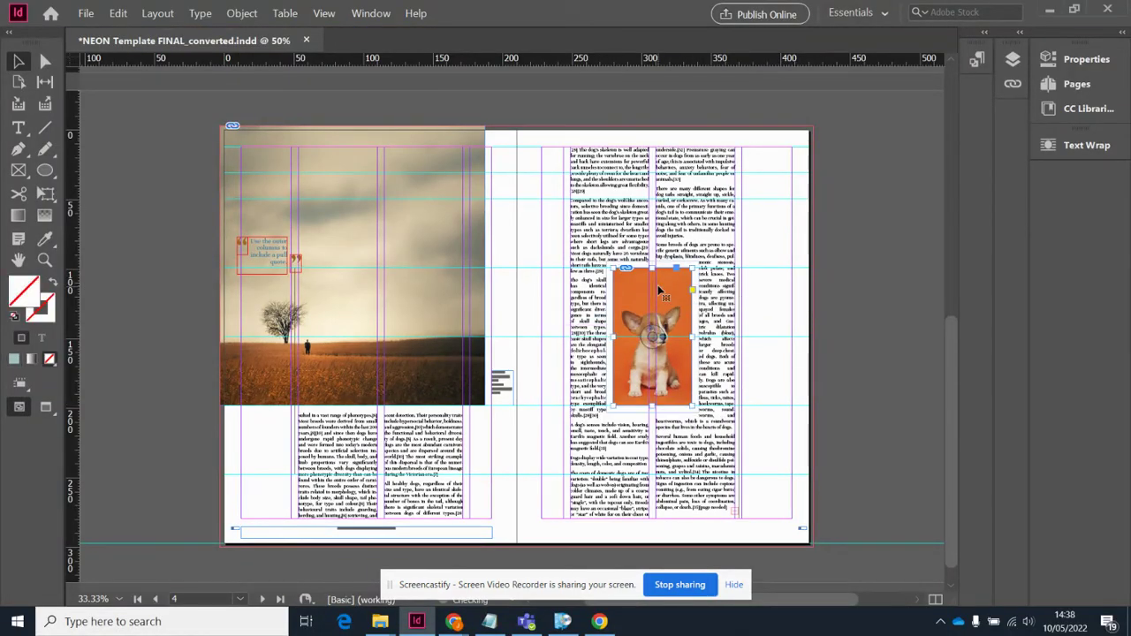